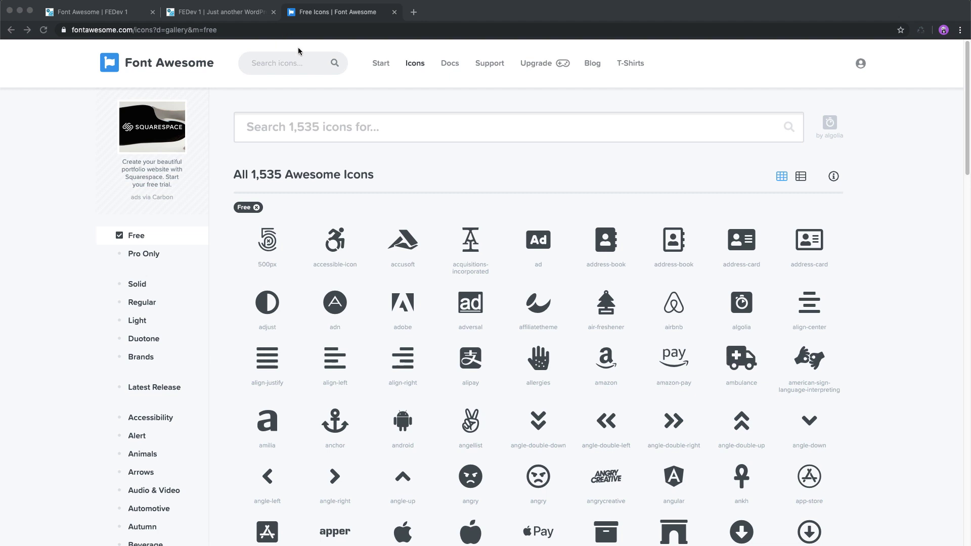
# Create a Font Awesome kit with the project name 'Divi' and copy its kit code.
pyautogui.click(385, 66)
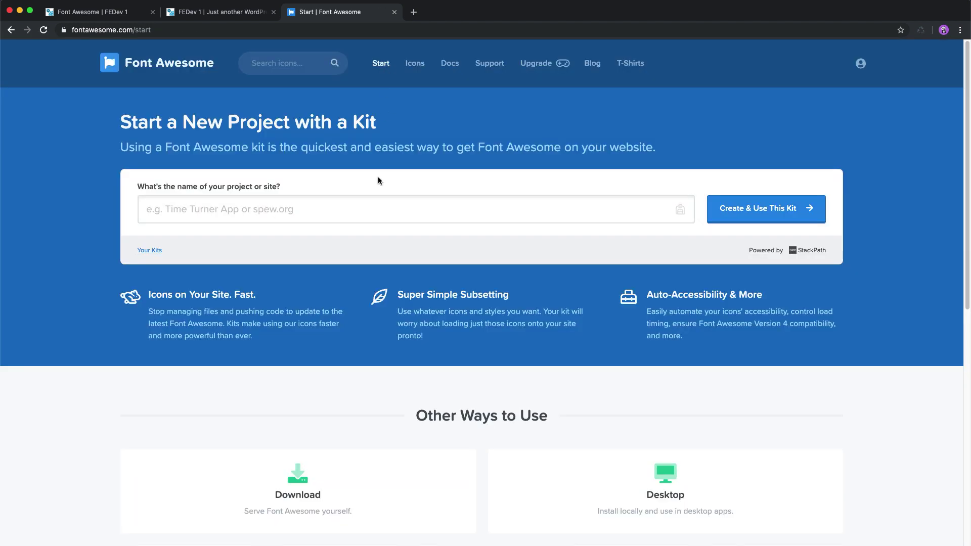
pyautogui.click(375, 210)
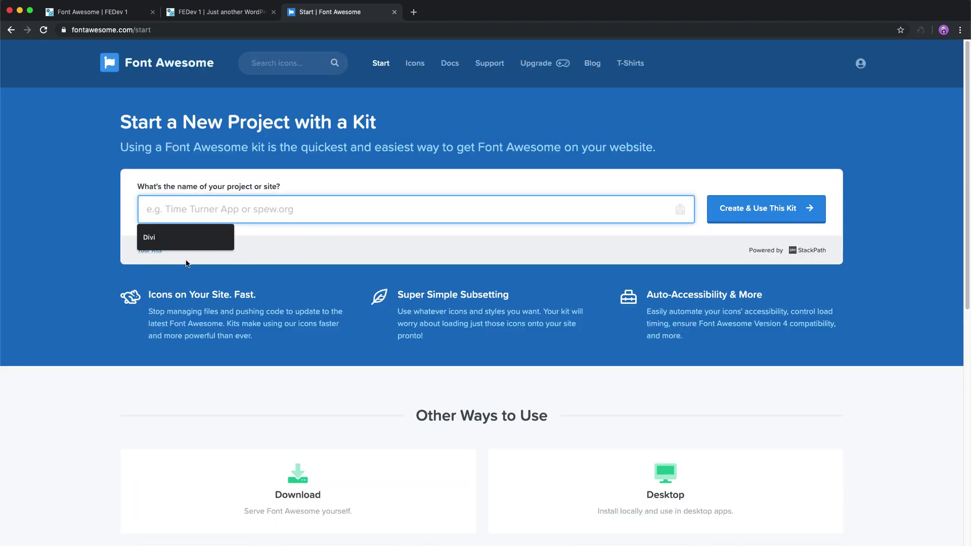
pyautogui.click(186, 239)
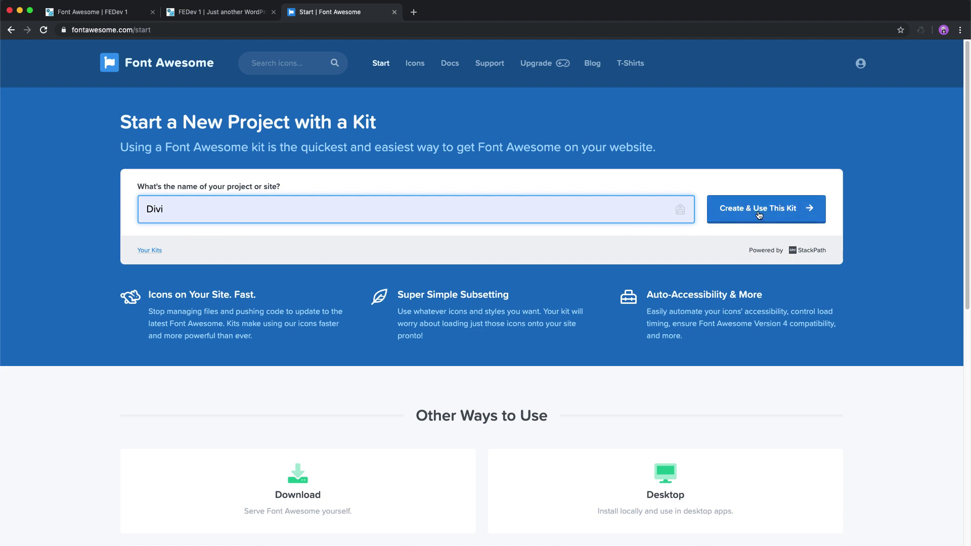
pyautogui.click(759, 215)
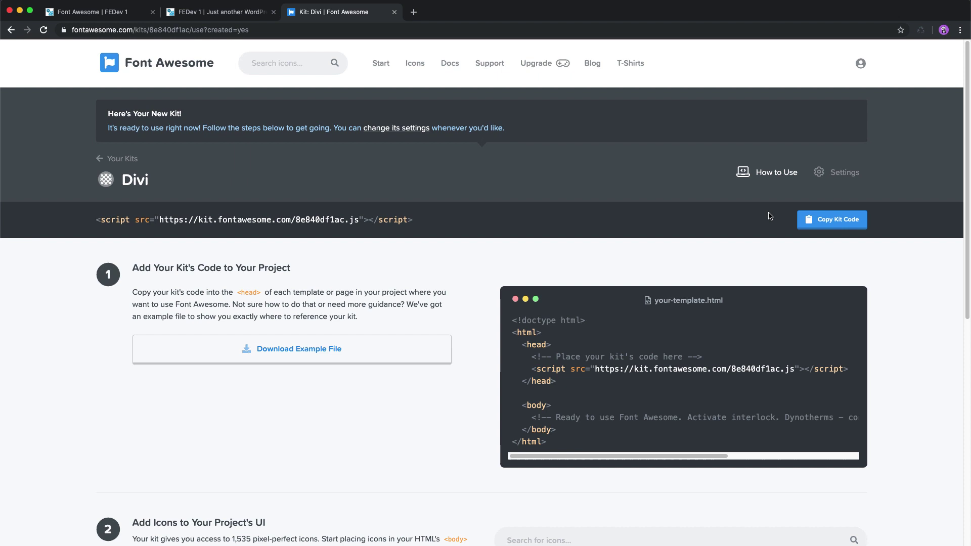
pyautogui.click(838, 219)
# Paste the kit script into the head code box in Divi Theme Options > Integration, then save.
pyautogui.click(236, 10)
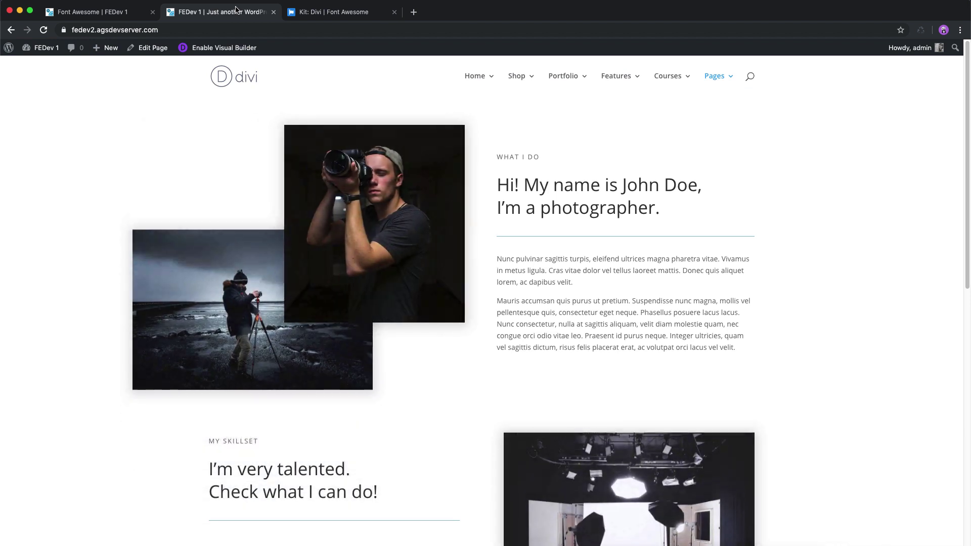
pyautogui.click(59, 51)
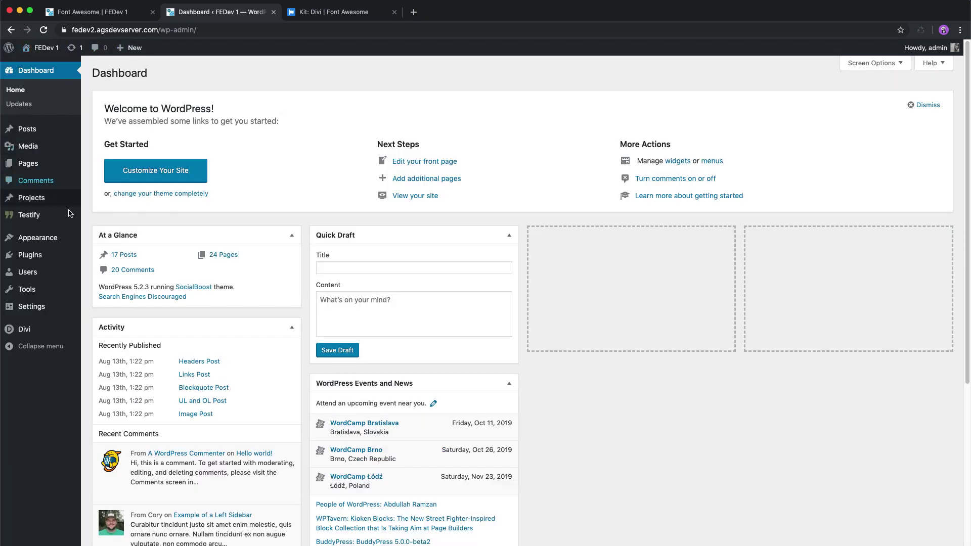
pyautogui.moveTo(24, 329)
pyautogui.click(96, 332)
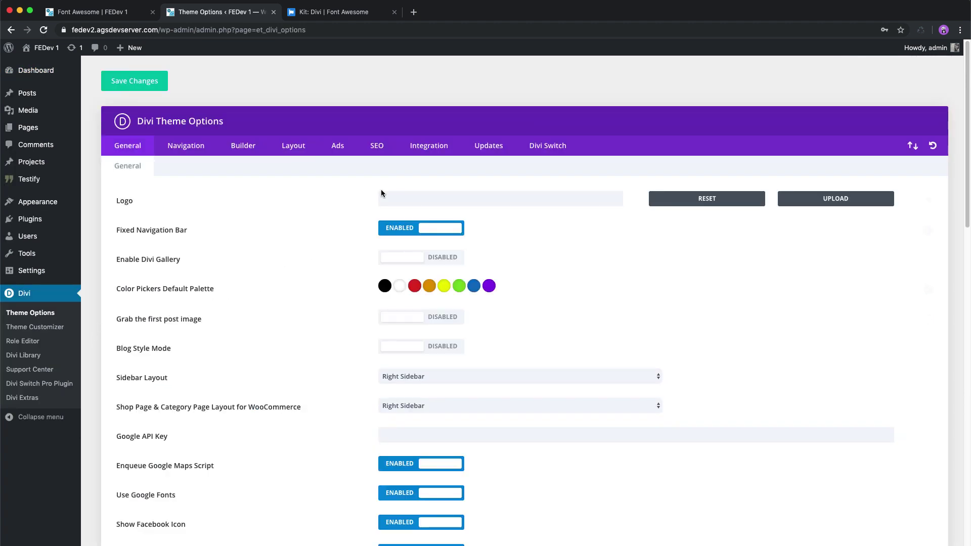
pyautogui.click(425, 147)
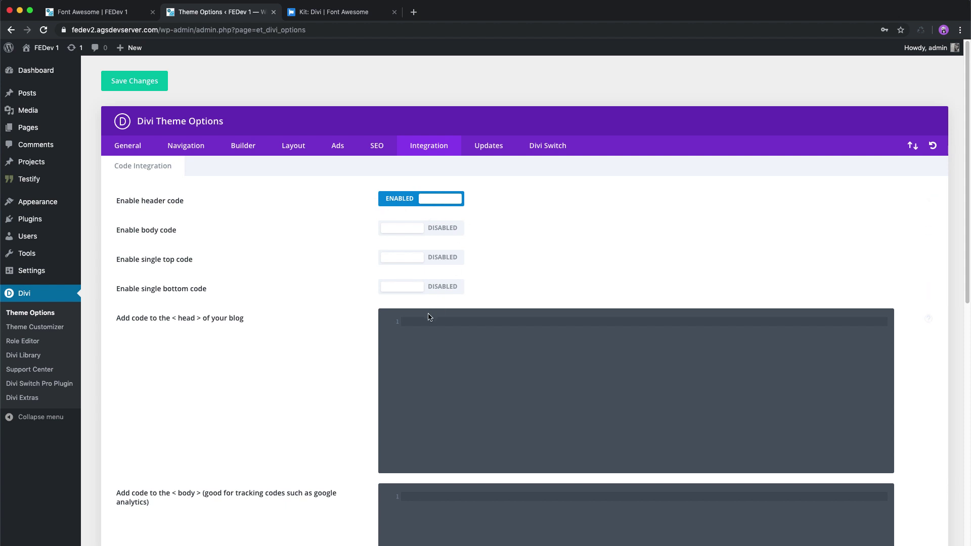
pyautogui.click(429, 317)
pyautogui.rightClick(426, 319)
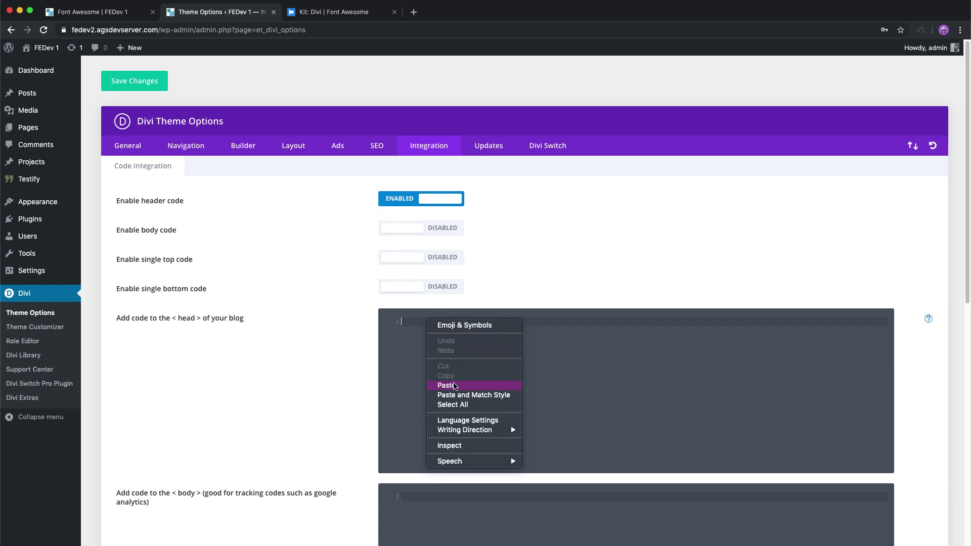
pyautogui.click(454, 386)
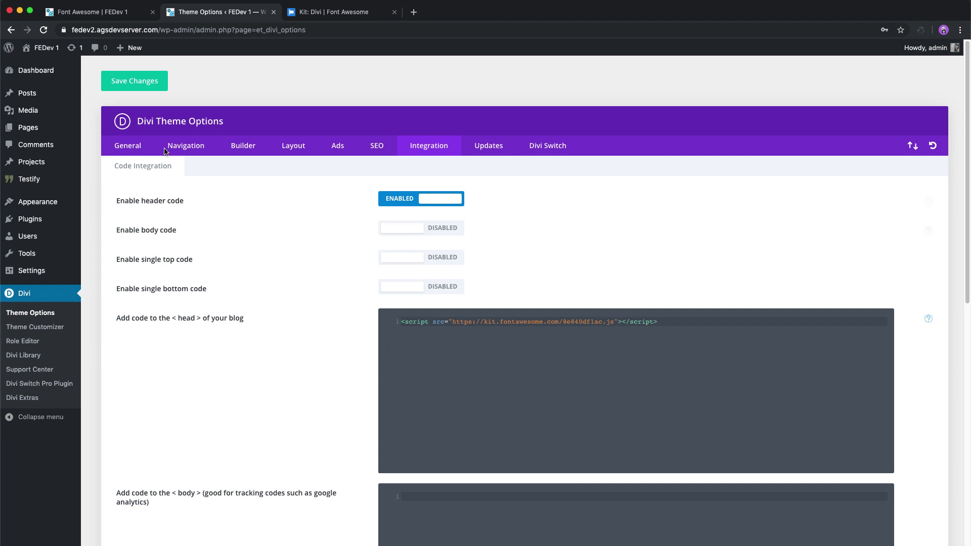
pyautogui.click(138, 88)
# Search Font Awesome icons for 'rocket' and copy the solid rocket's HTML snippet.
pyautogui.click(335, 17)
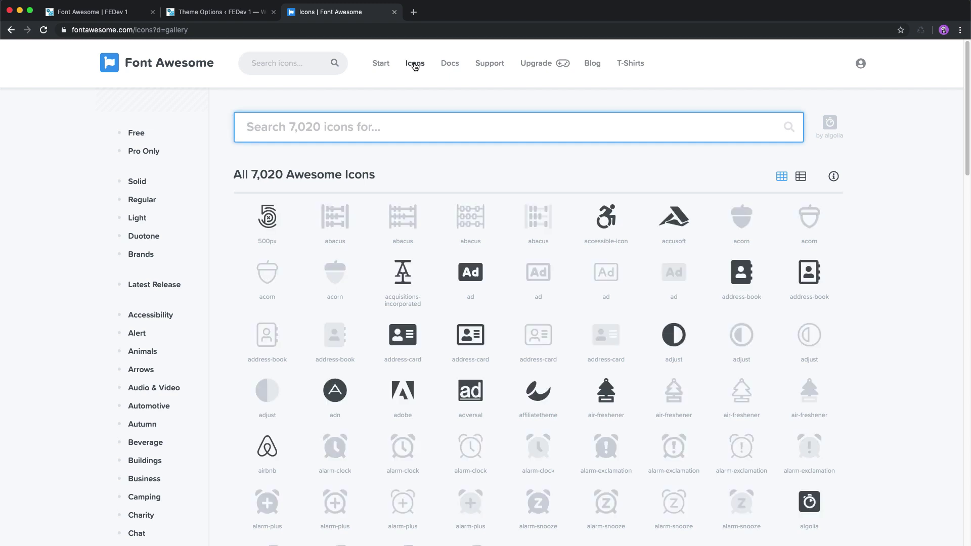
pyautogui.write('r')
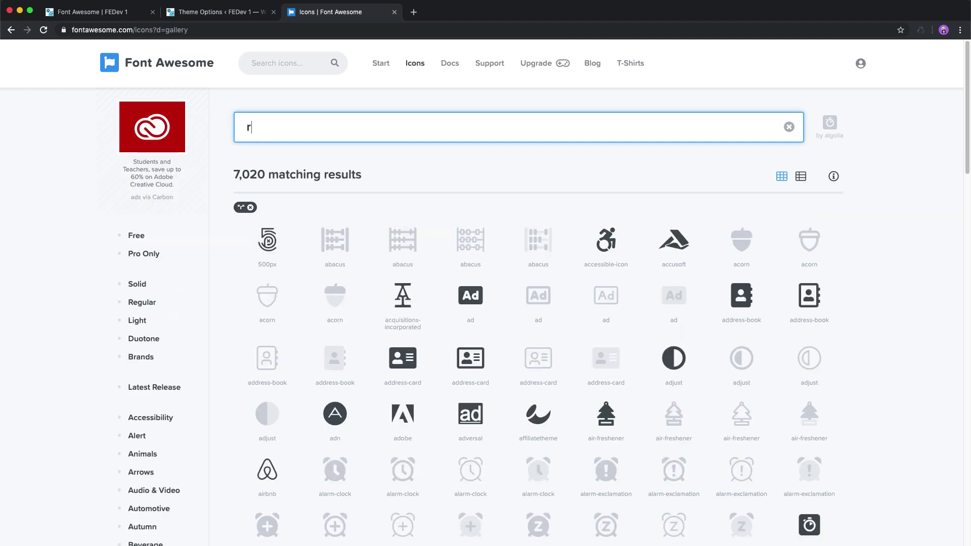
pyautogui.write('ocket')
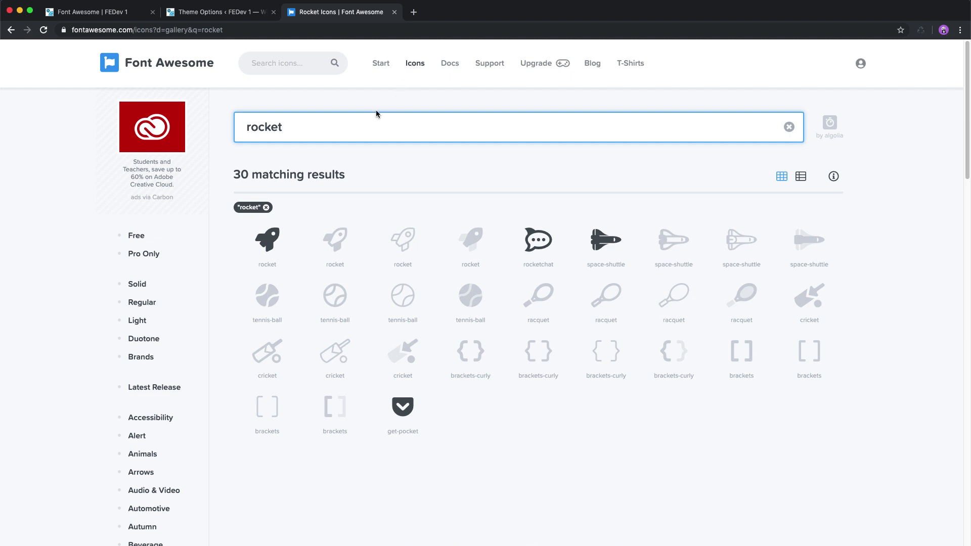
pyautogui.click(270, 247)
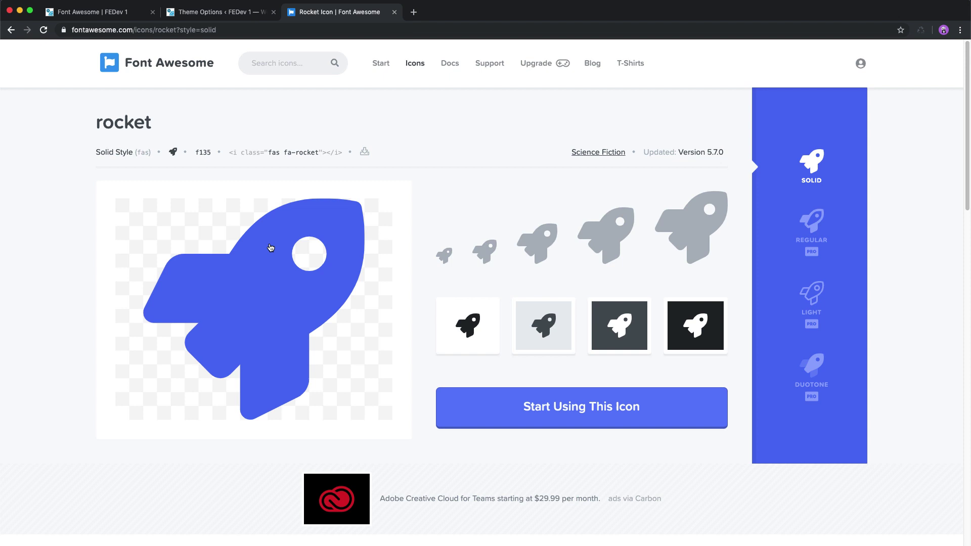
pyautogui.click(306, 153)
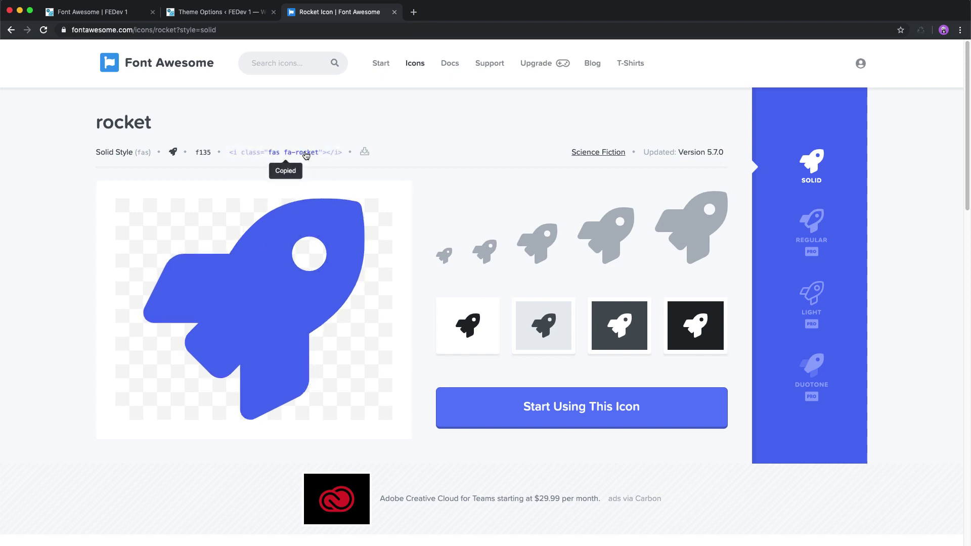
# Add a one-column row with a Text module to the Divi page.
pyautogui.click(135, 18)
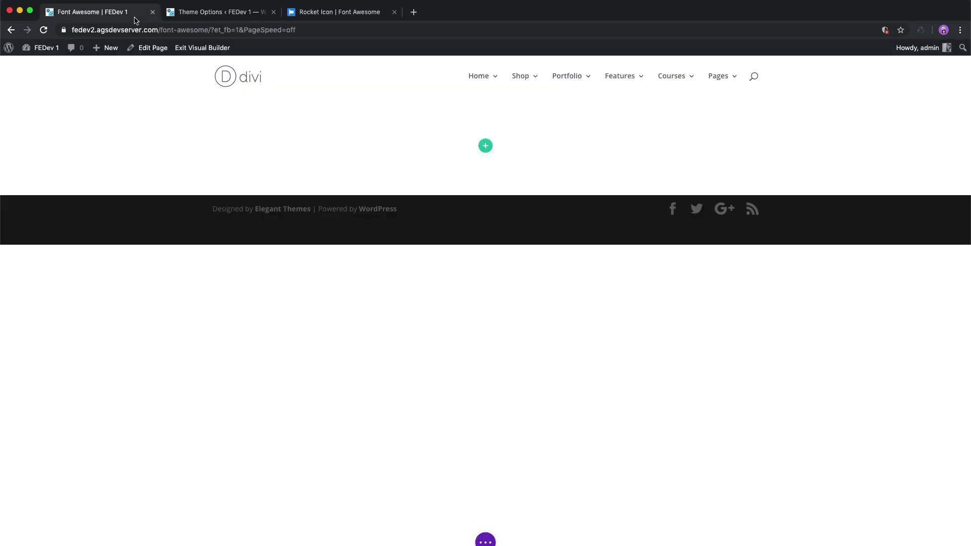
pyautogui.click(485, 147)
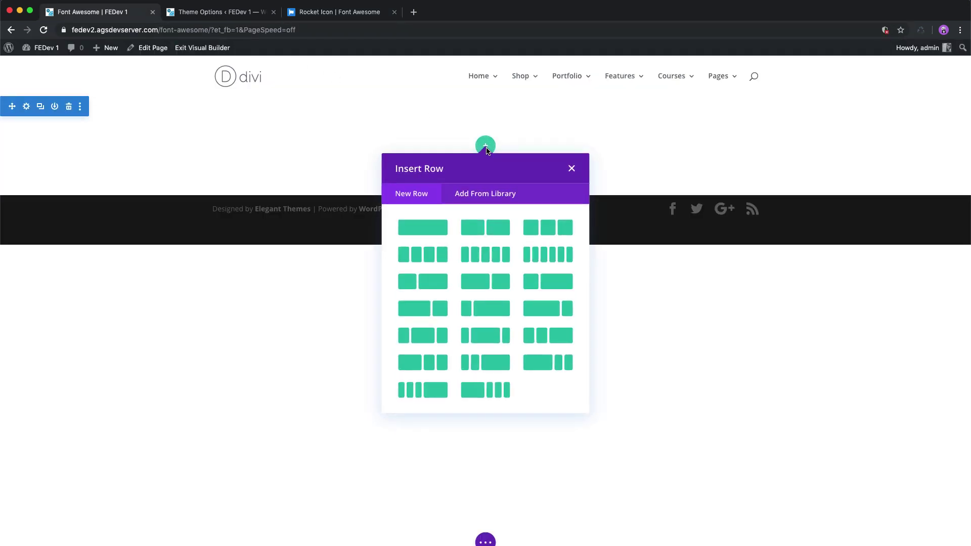
pyautogui.click(445, 226)
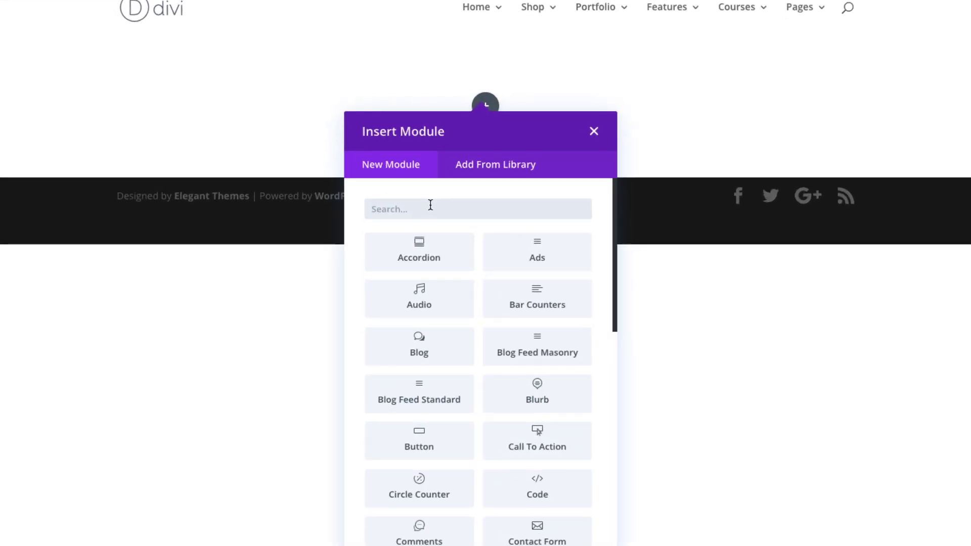
pyautogui.write('te')
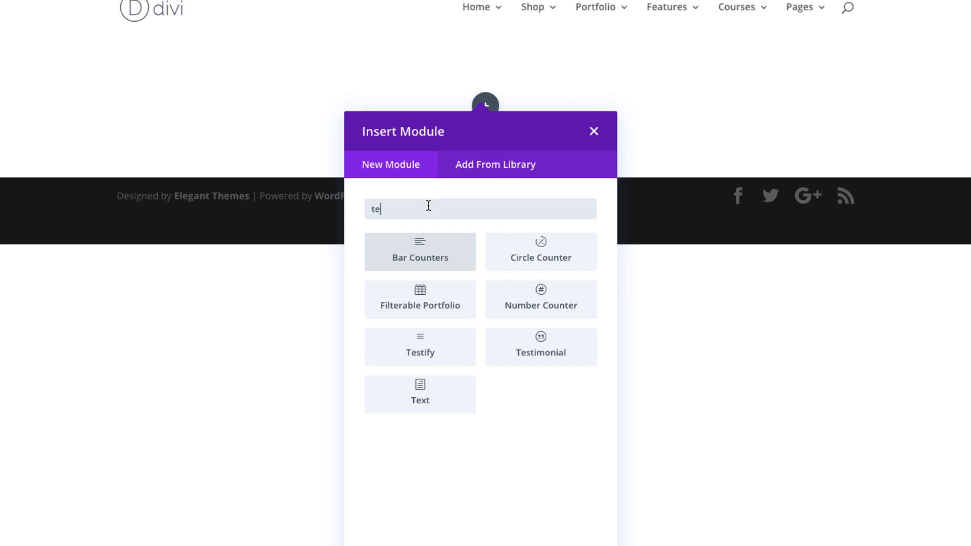
pyautogui.click(422, 388)
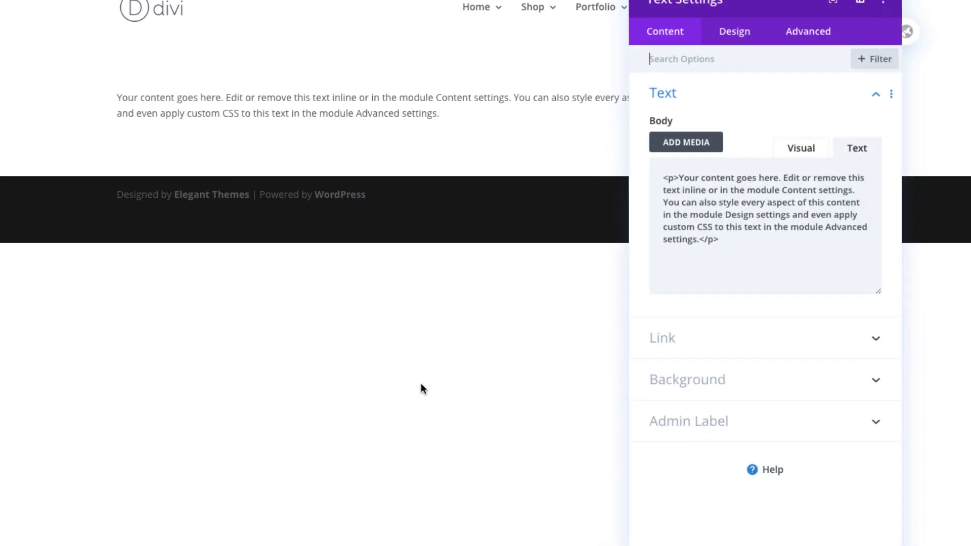
# Replace the text body with the rocket icon HTML, add class ds-icon-blue, and save.
pyautogui.moveTo(719, 239); pyautogui.dragTo(662, 172)
pyautogui.write('<i class="fas fa-rocket"></i>')
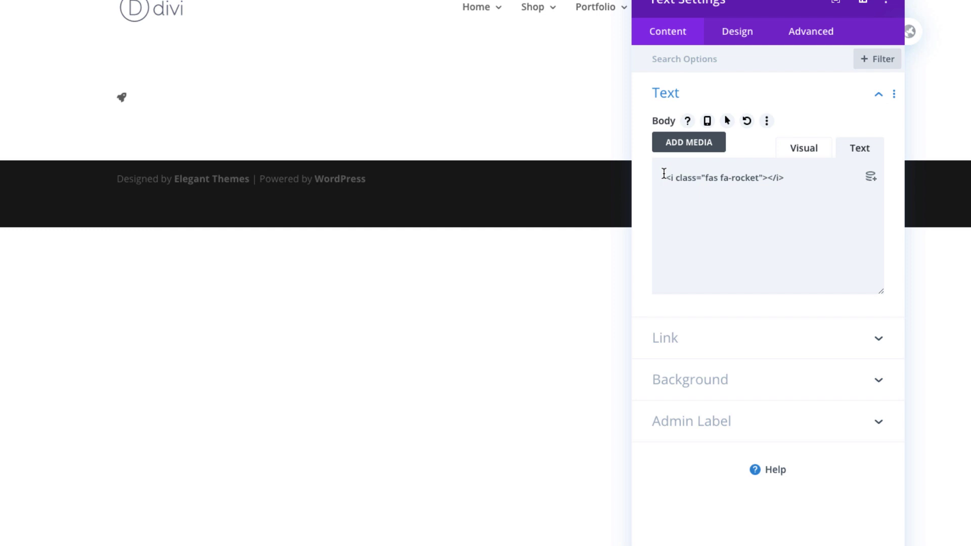
pyautogui.write('d')
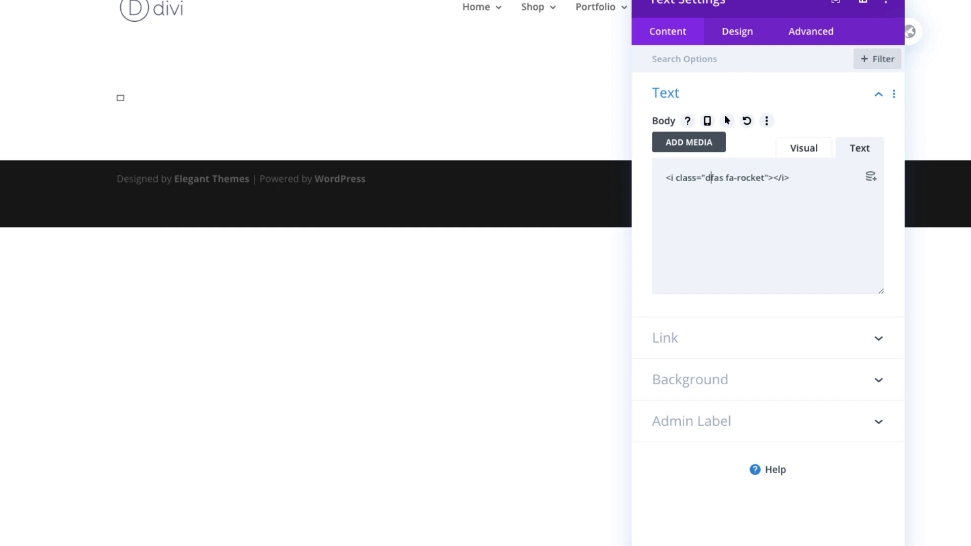
pyautogui.write('s-icon-blue')
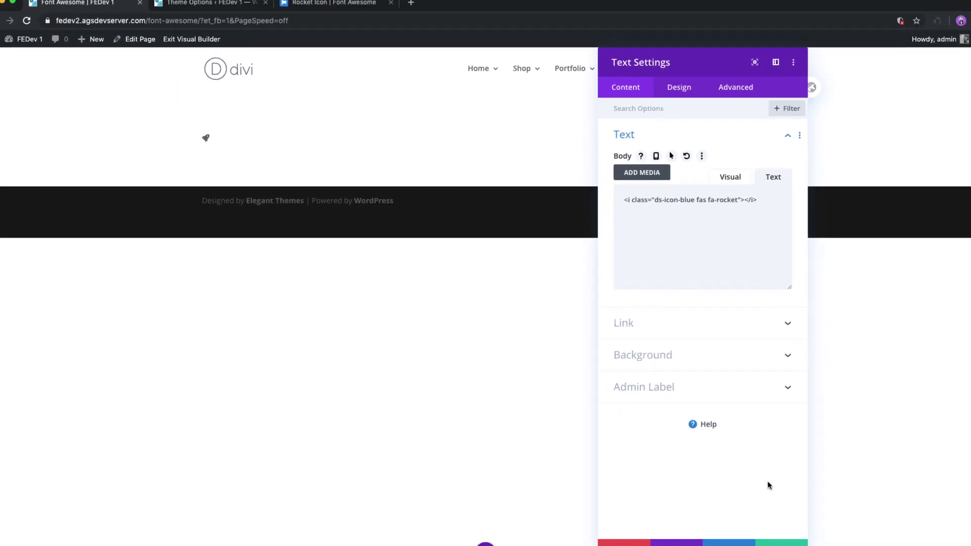
pyautogui.click(768, 537)
pyautogui.click(486, 541)
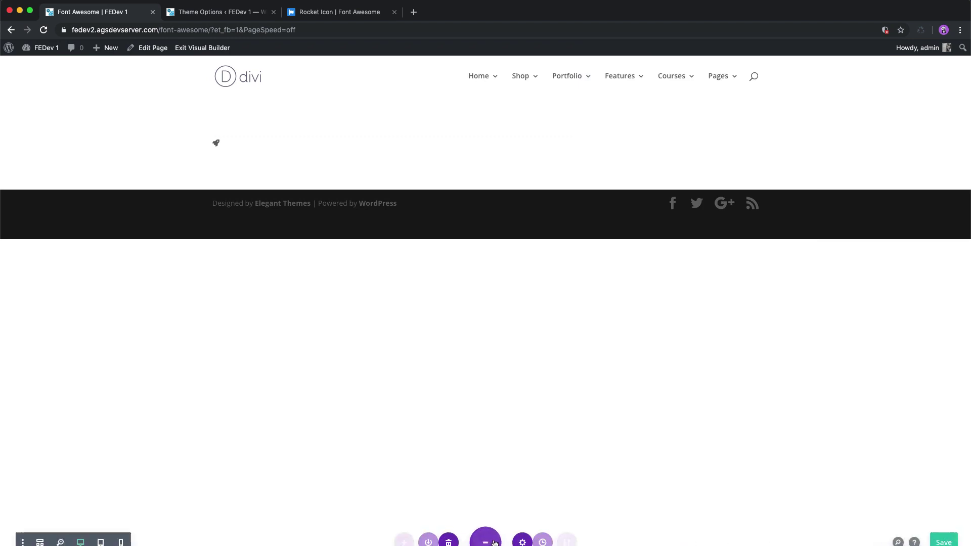
# Start an i.ds-icon-blue rule in the page Custom CSS with font-size 50px and color blue.
pyautogui.click(523, 541)
pyautogui.click(727, 94)
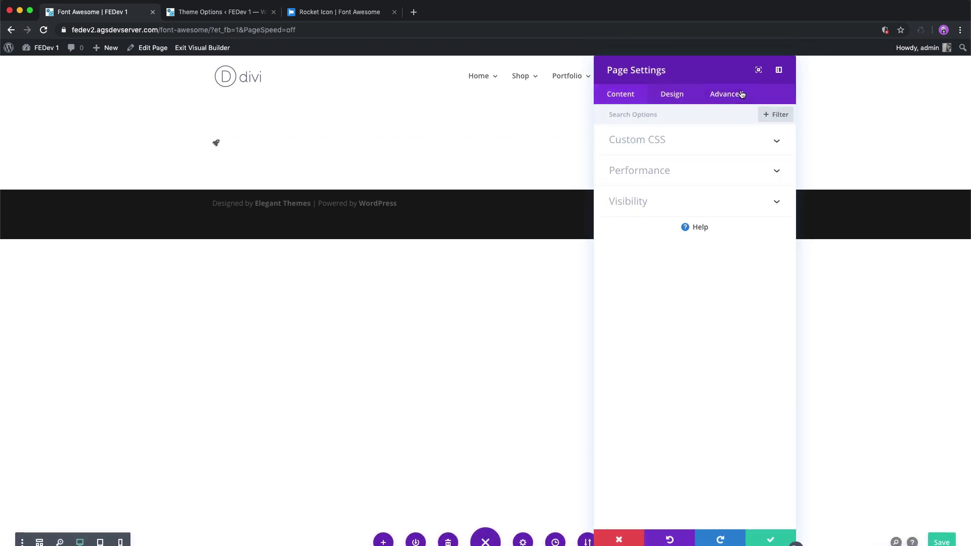
pyautogui.click(705, 136)
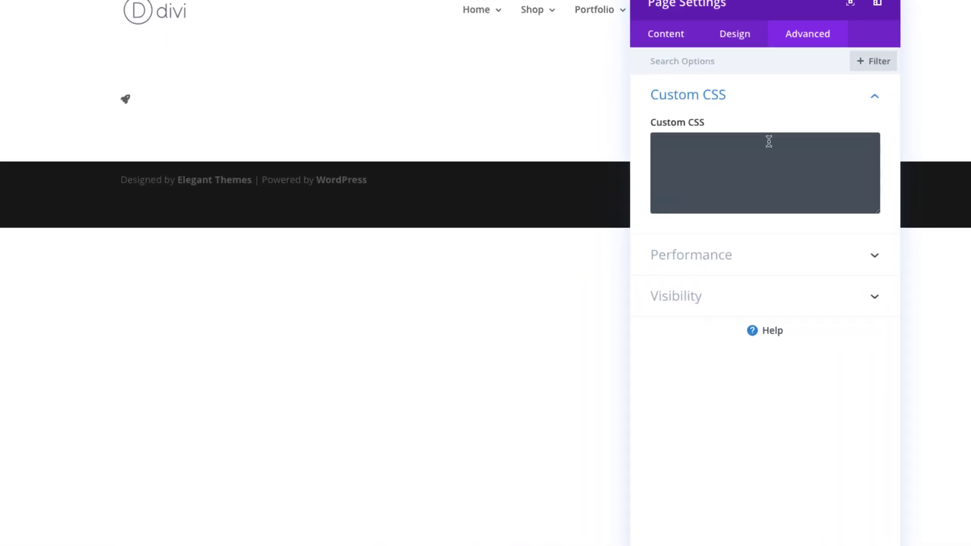
pyautogui.click(769, 141)
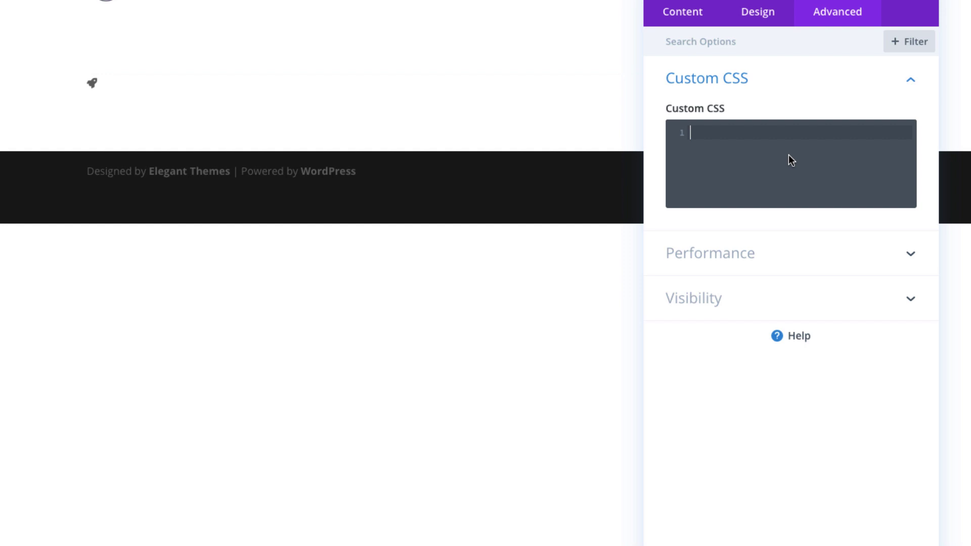
pyautogui.write('i.')
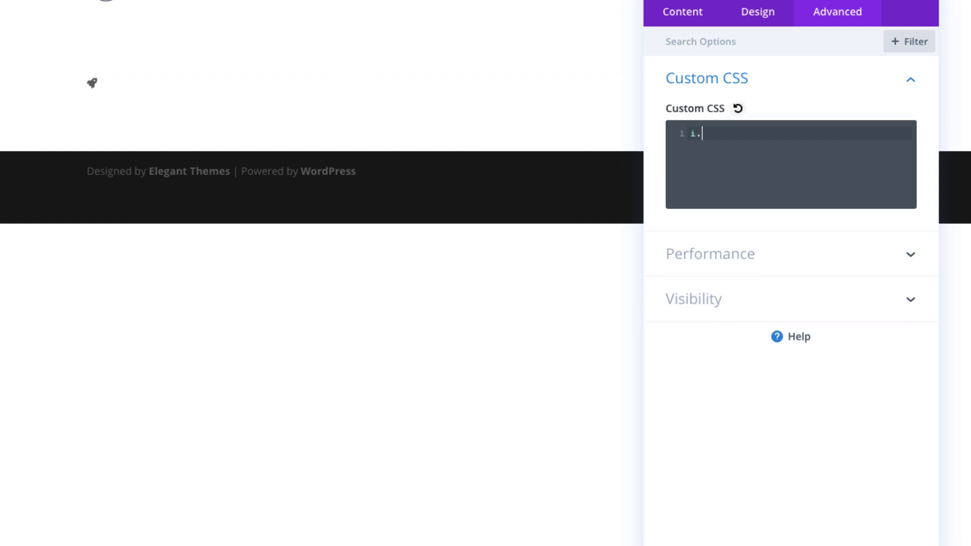
pyautogui.write('ds-icon')
pyautogui.write('-blue')
pyautogui.write('{')
pyautogui.press('Return')
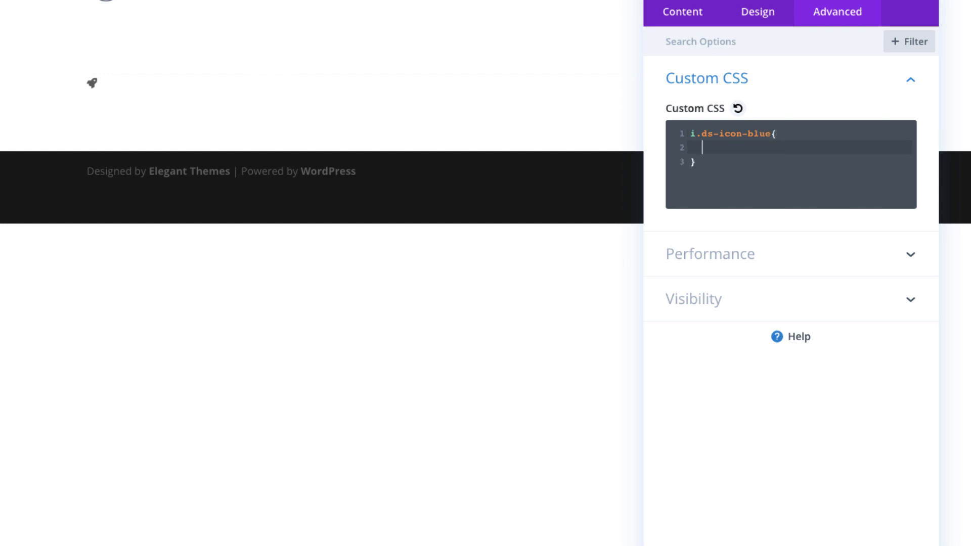
pyautogui.write('font-')
pyautogui.write('size:50px;')
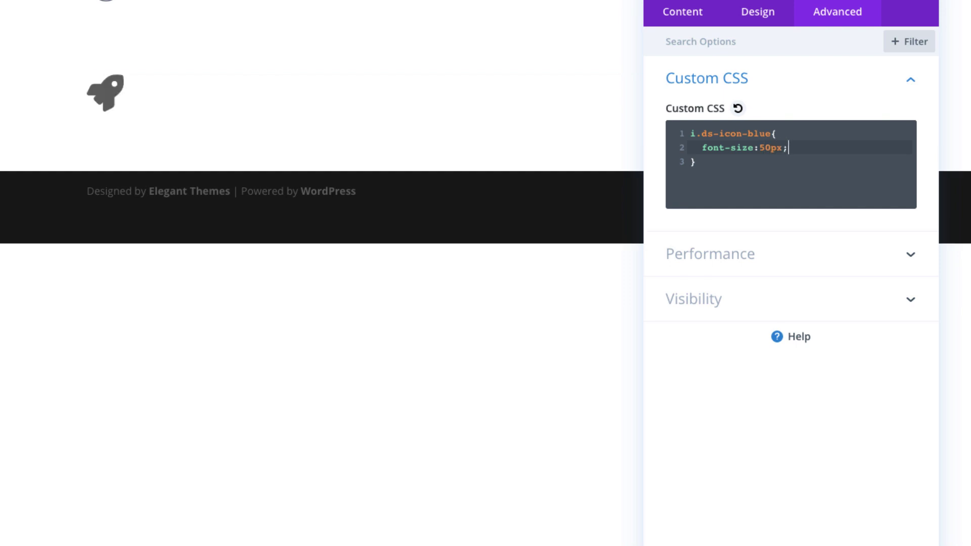
pyautogui.press('Return')
pyautogui.write('color')
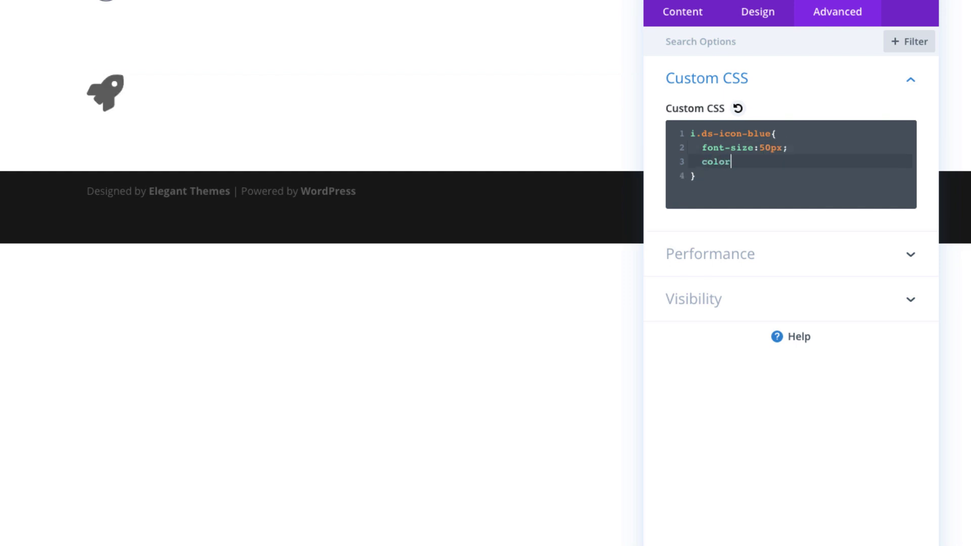
pyautogui.write(':blue;')
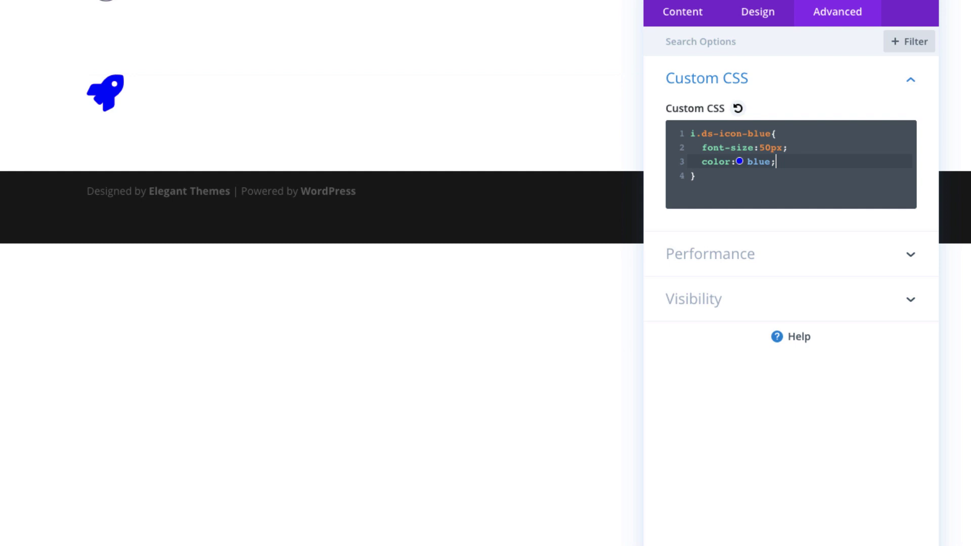
# Add border 1px solid, padding 10px, border-radius 10px and background-color azure to the rule.
pyautogui.press('Return')
pyautogui.write('border:')
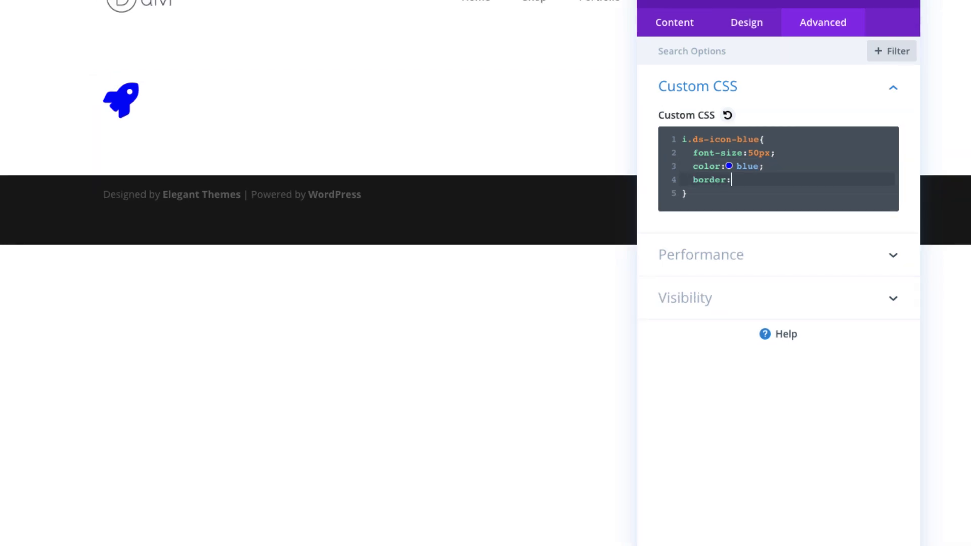
pyautogui.write('1px solid;')
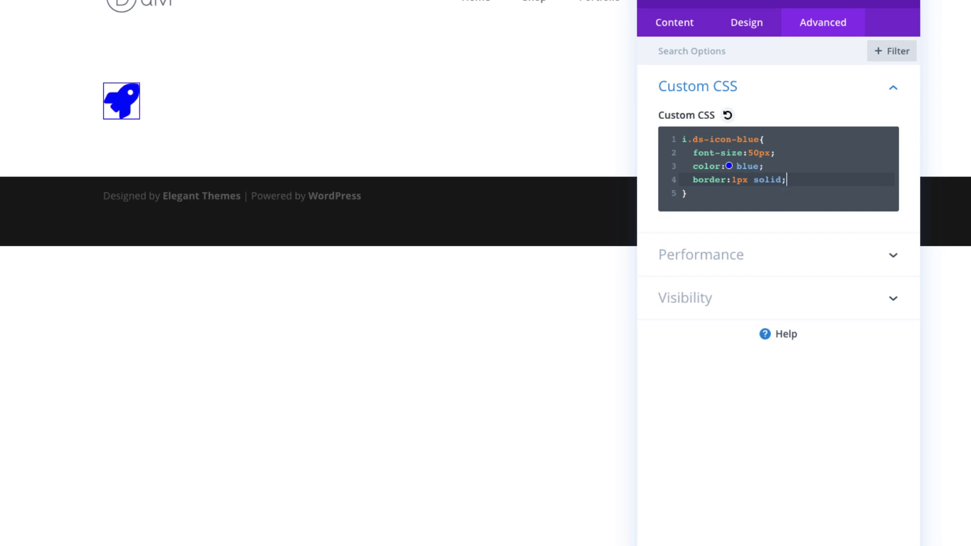
pyautogui.press('Return')
pyautogui.write('paddin')
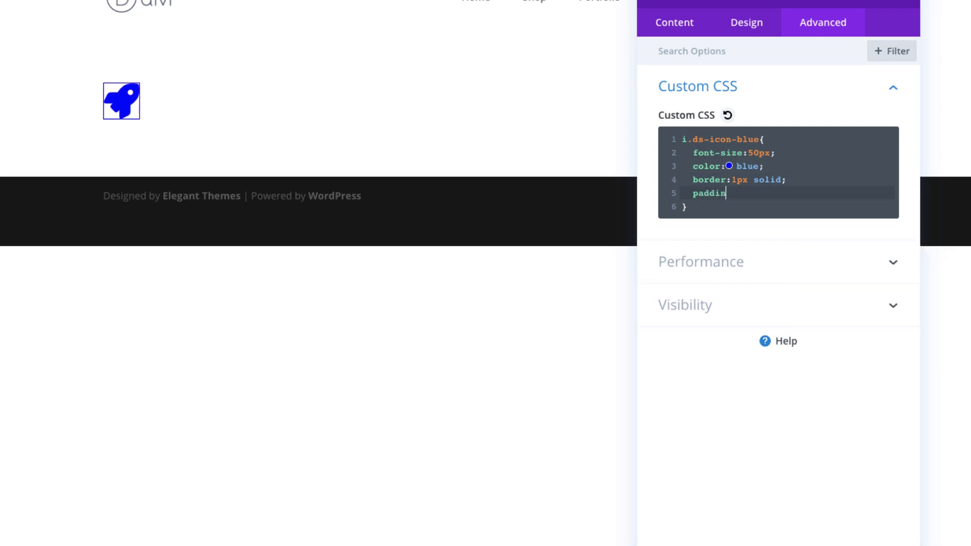
pyautogui.write('g:10px;')
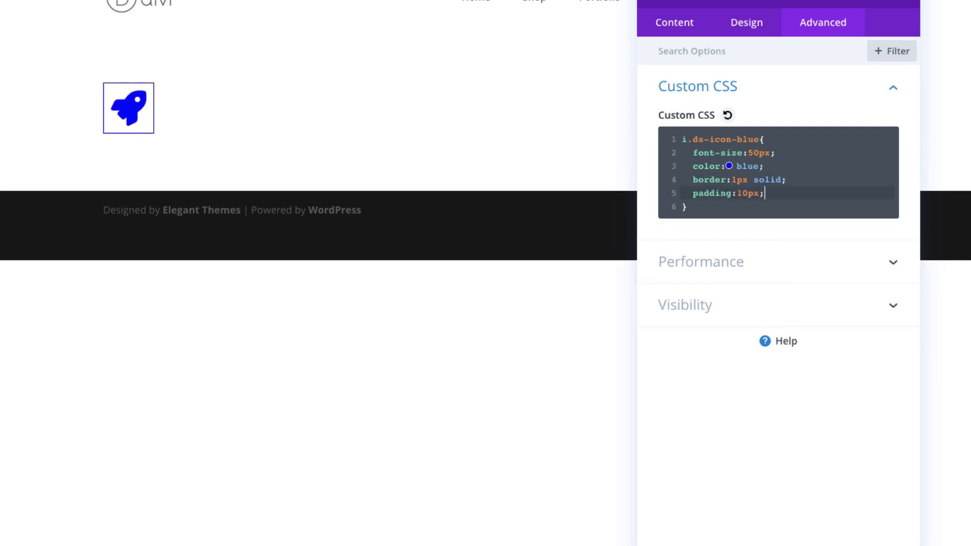
pyautogui.press('Return')
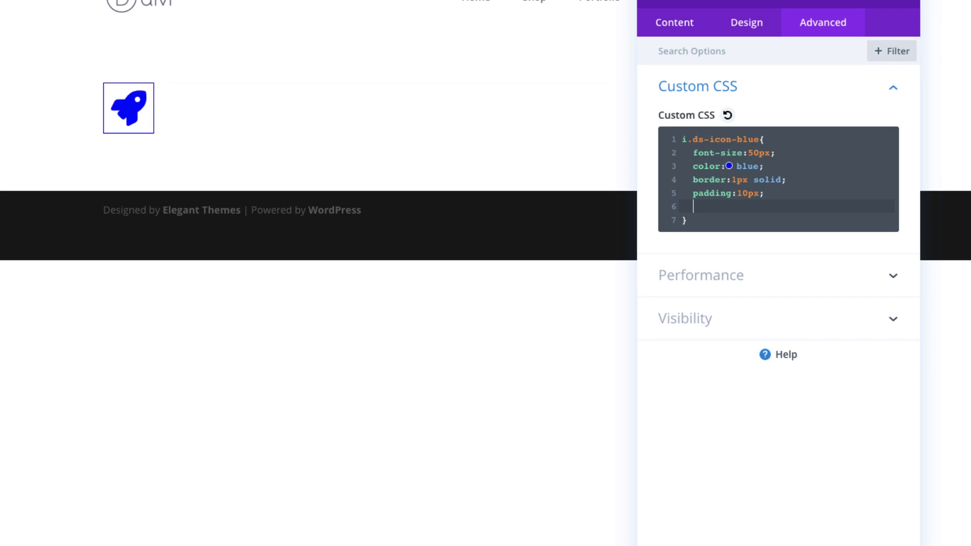
pyautogui.write('border-')
pyautogui.write('radius:1')
pyautogui.write('0px;')
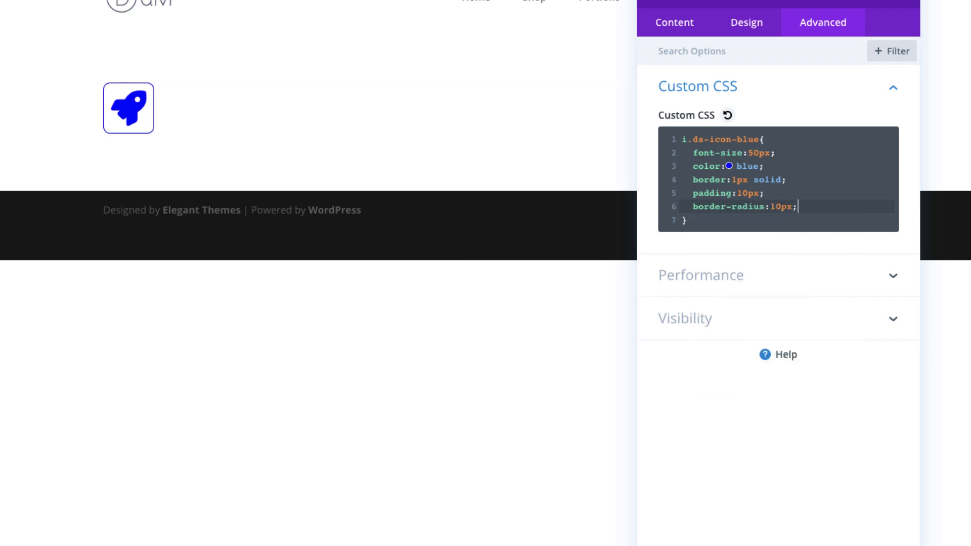
pyautogui.press('Return')
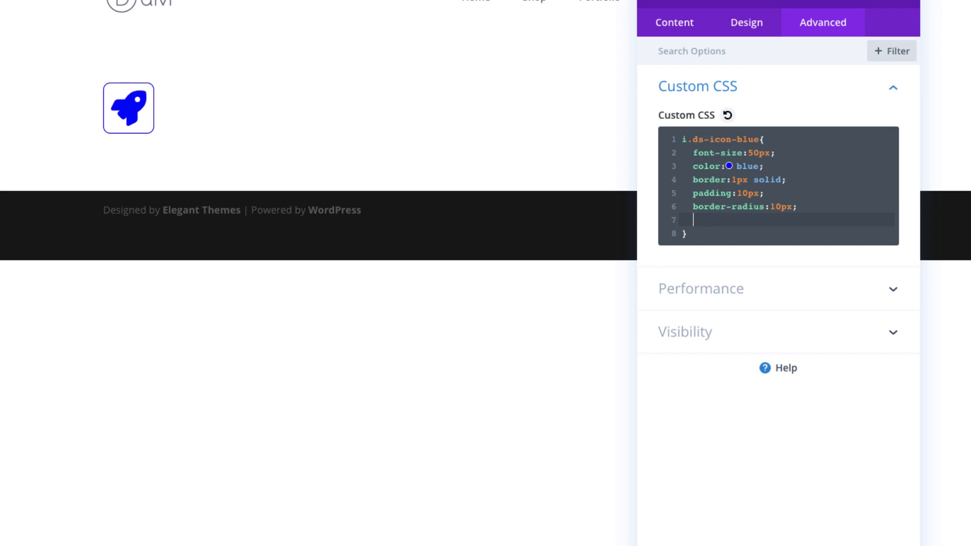
pyautogui.write('background')
pyautogui.write('-color:')
pyautogui.write('azure;')
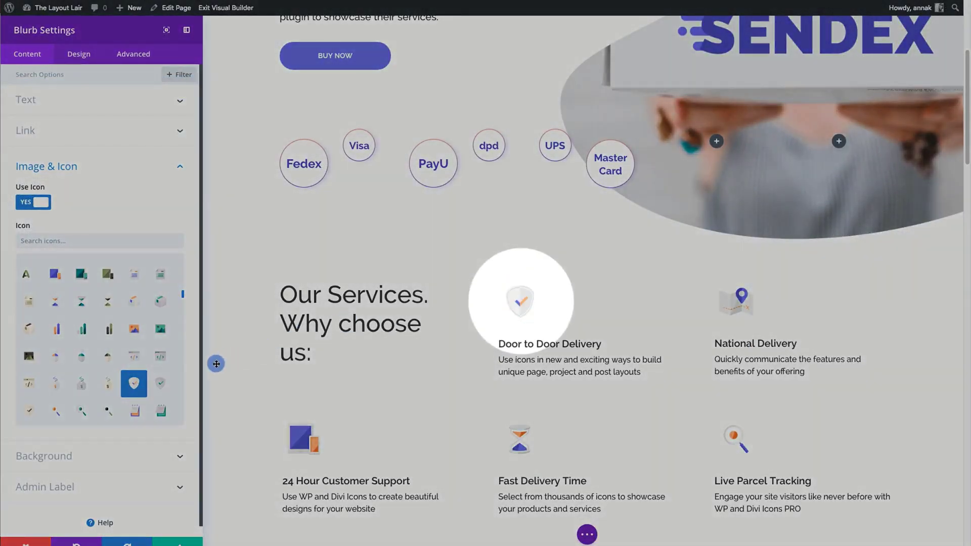
# Try the shield icon, then set the Door to Door Delivery blurb icon to the dotted map.
pyautogui.click(160, 384)
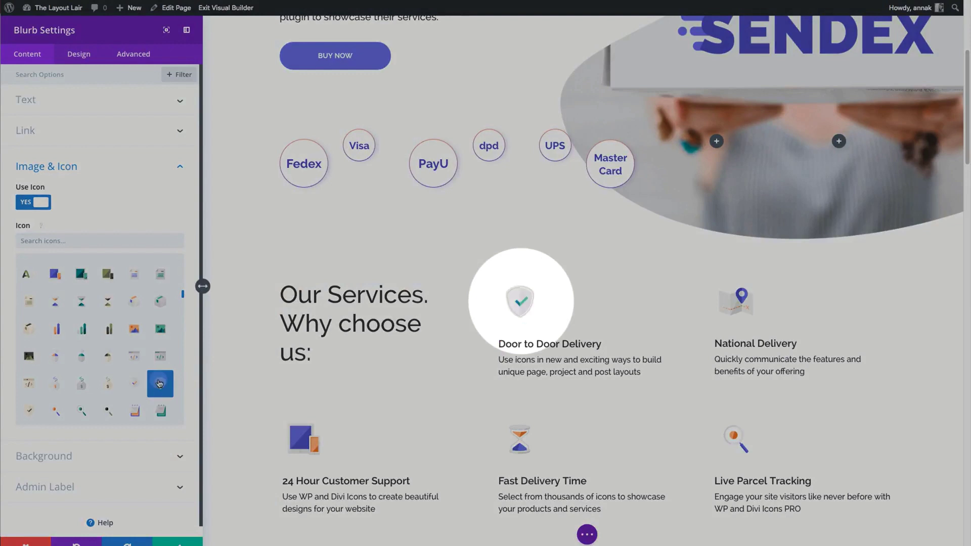
pyautogui.click(30, 410)
pyautogui.moveTo(183, 293); pyautogui.dragTo(183, 419)
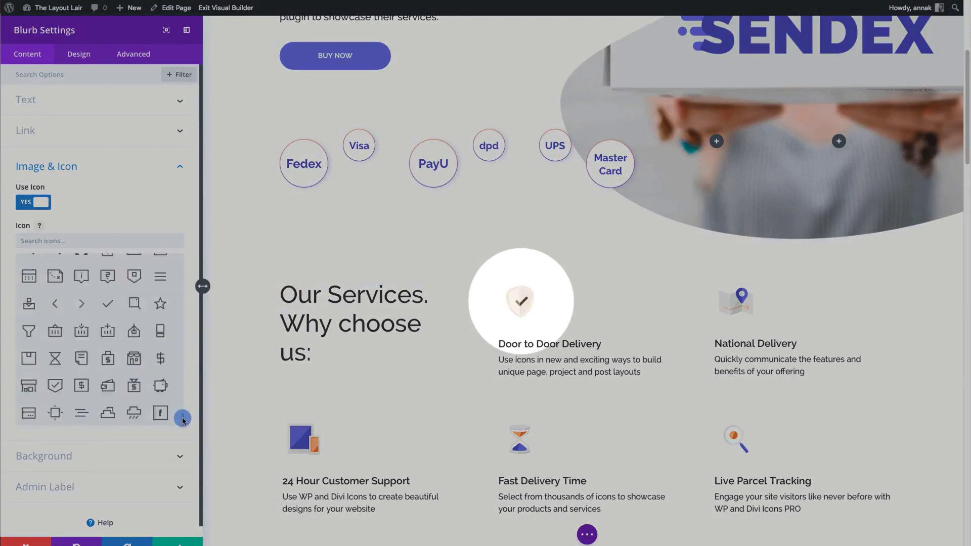
pyautogui.scroll(-2, 182, 420)
pyautogui.scroll(3, 183, 419)
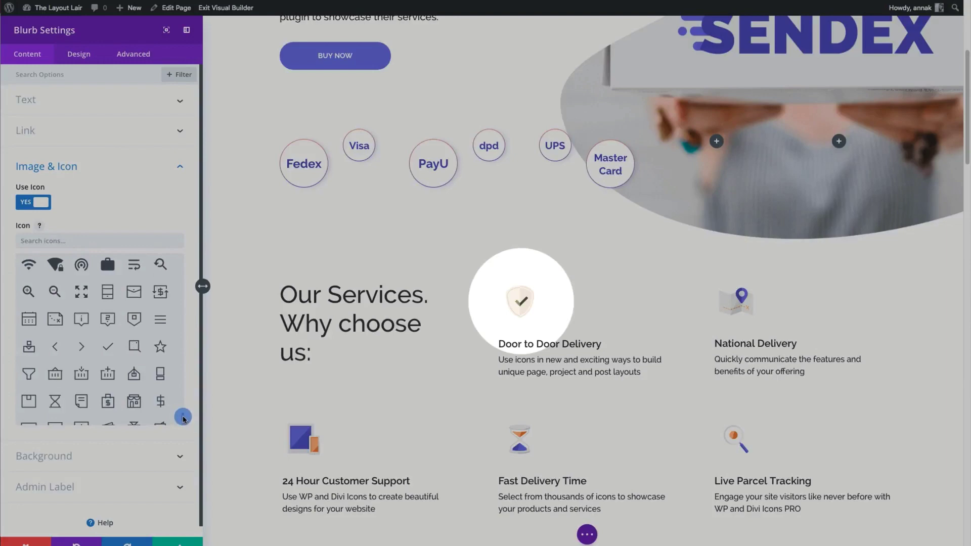
pyautogui.click(55, 319)
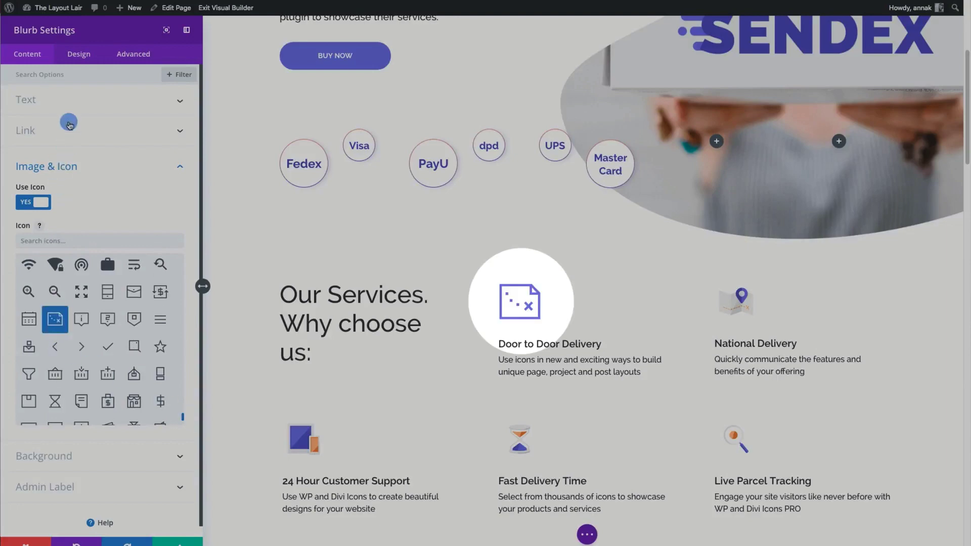
pyautogui.click(78, 59)
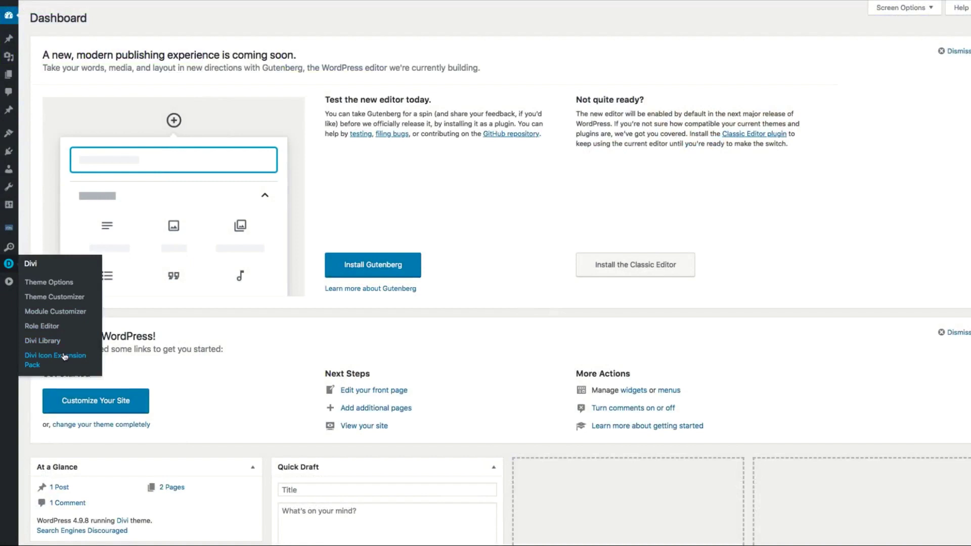
# Add a new colour scheme in Divi Icon Expansion Pack with an orange-brown first colour.
pyautogui.click(65, 356)
pyautogui.scroll(-2, 65, 355)
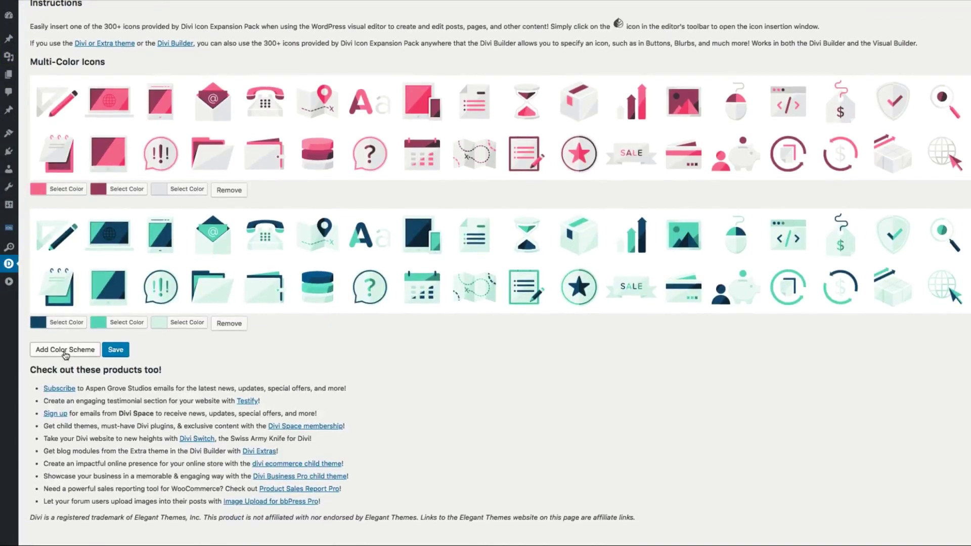
pyautogui.click(65, 350)
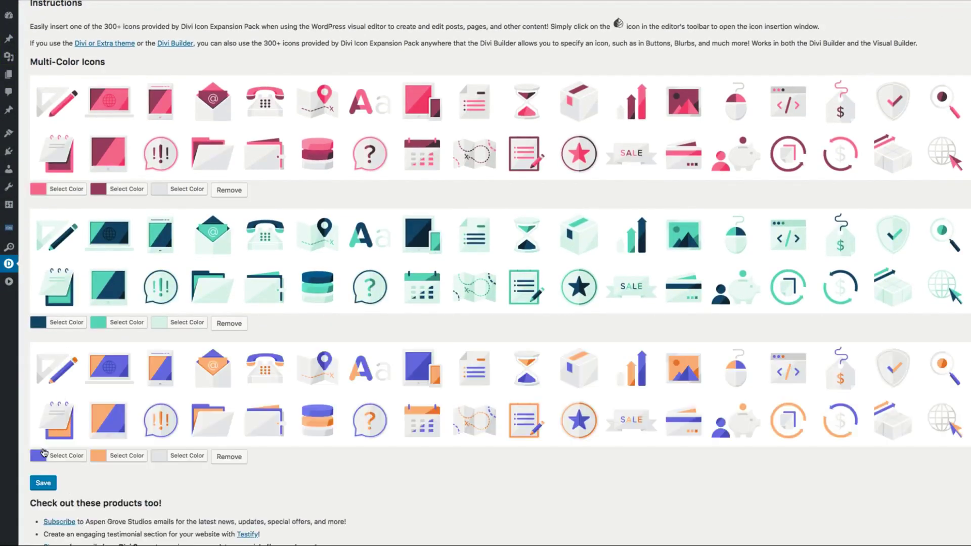
pyautogui.click(44, 453)
pyautogui.click(39, 491)
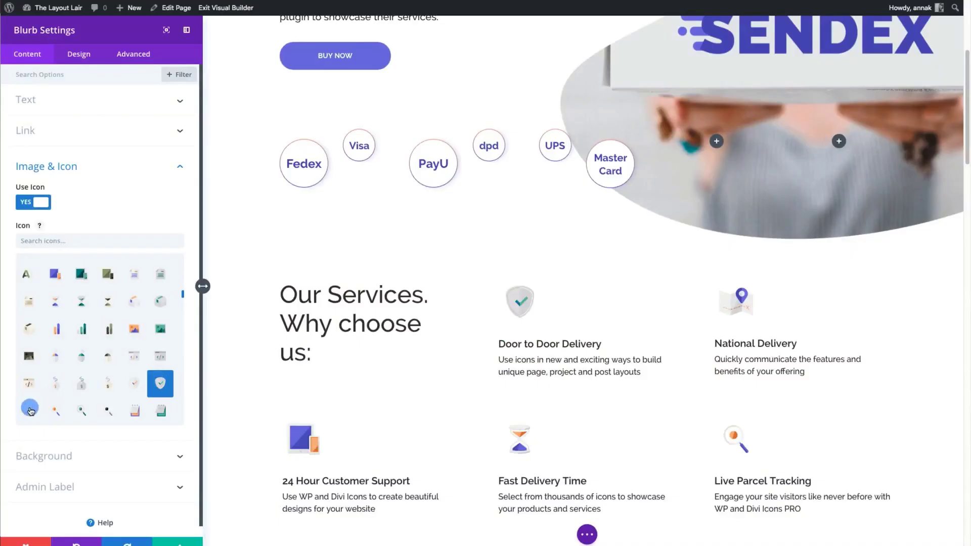
# Choose the dotted-map outline icon, then drag Design > Icon Font Size down to 67px.
pyautogui.moveTo(183, 295); pyautogui.dragTo(183, 418)
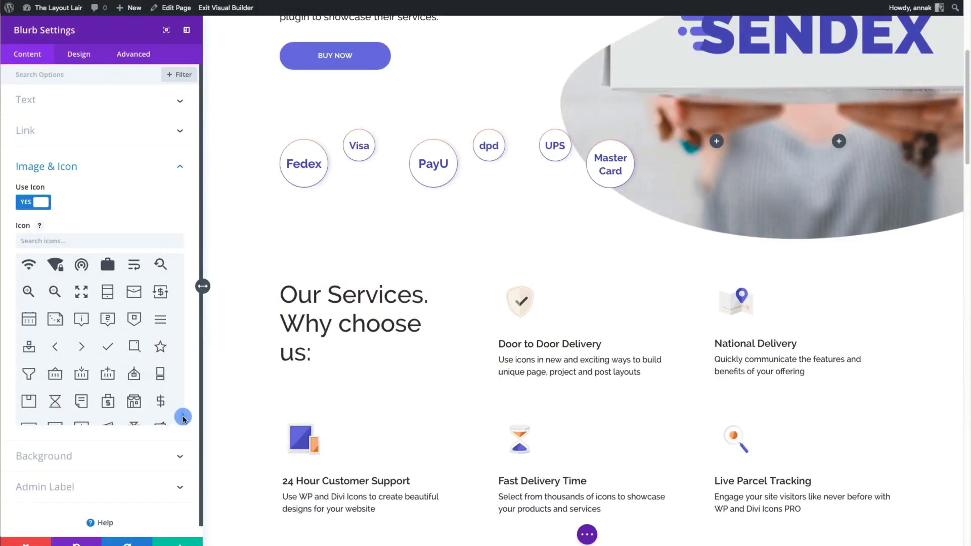
pyautogui.click(55, 319)
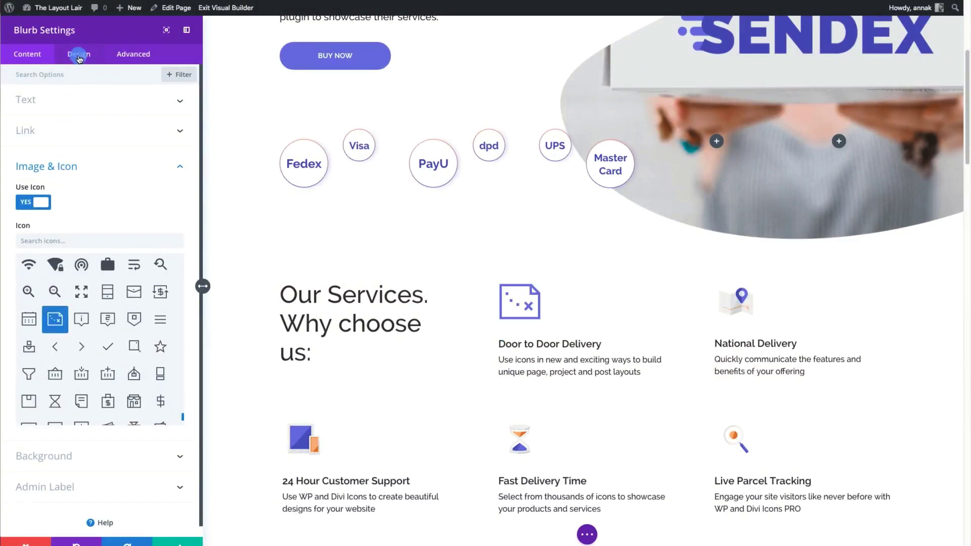
pyautogui.click(79, 59)
pyautogui.click(80, 101)
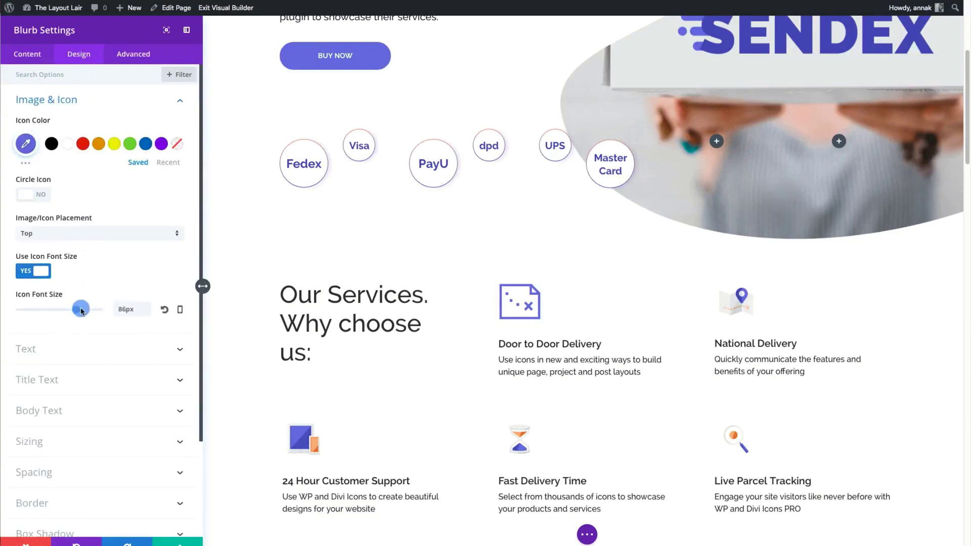
pyautogui.moveTo(81, 310); pyautogui.dragTo(65, 312)
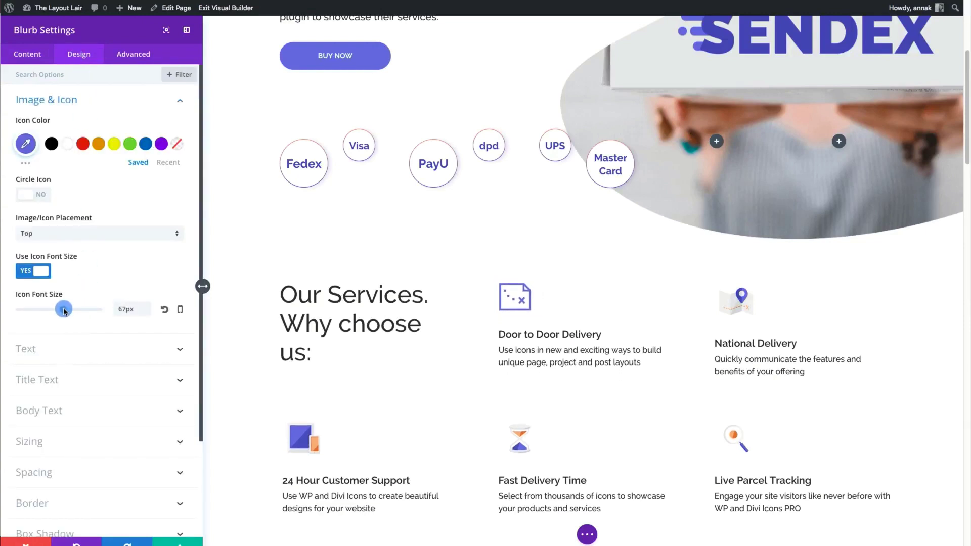